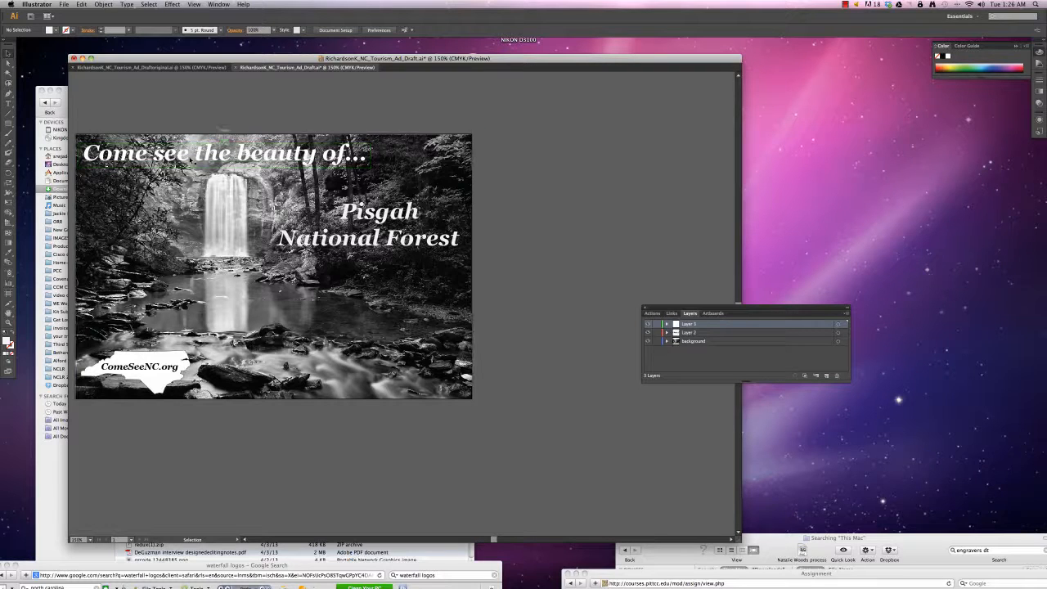
Zoom in on the headline, select both text blocks and drag out duplicate copies slightly offset
{"action": "left_click", "coordinate": [8, 323]}
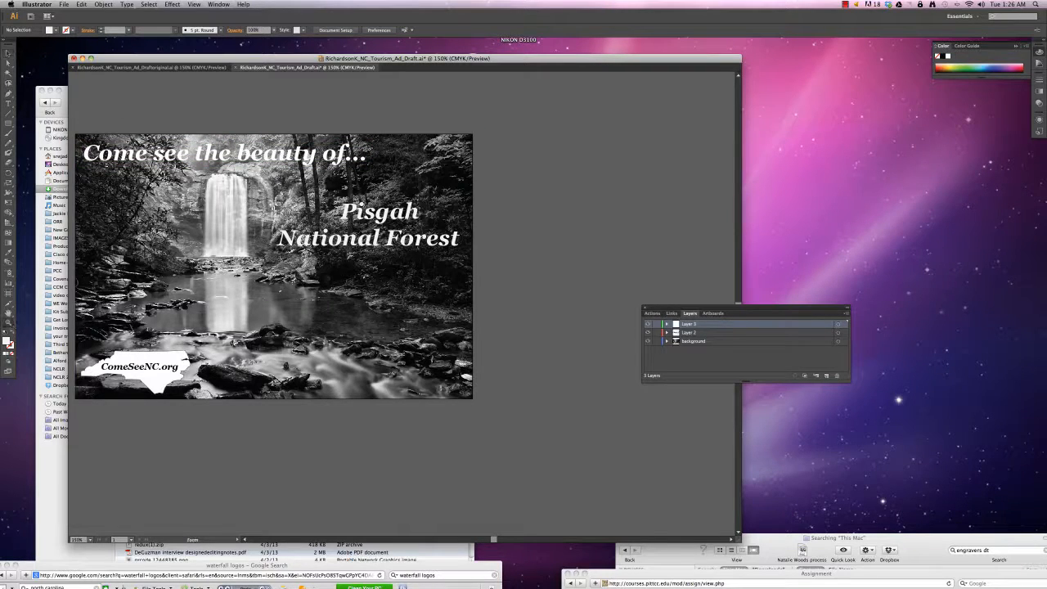
{"action": "left_click_drag", "start_coordinate": [79, 129], "coordinate": [508, 267]}
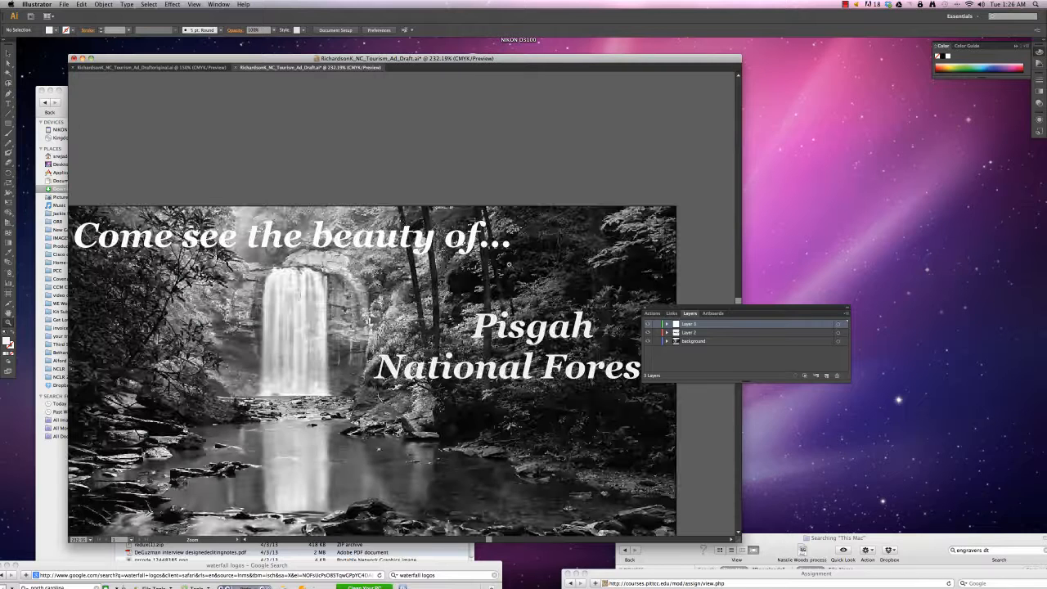
{"action": "left_click", "coordinate": [8, 54]}
{"action": "left_click", "coordinate": [279, 237]}
{"action": "left_click", "coordinate": [513, 335], "text": "shift"}
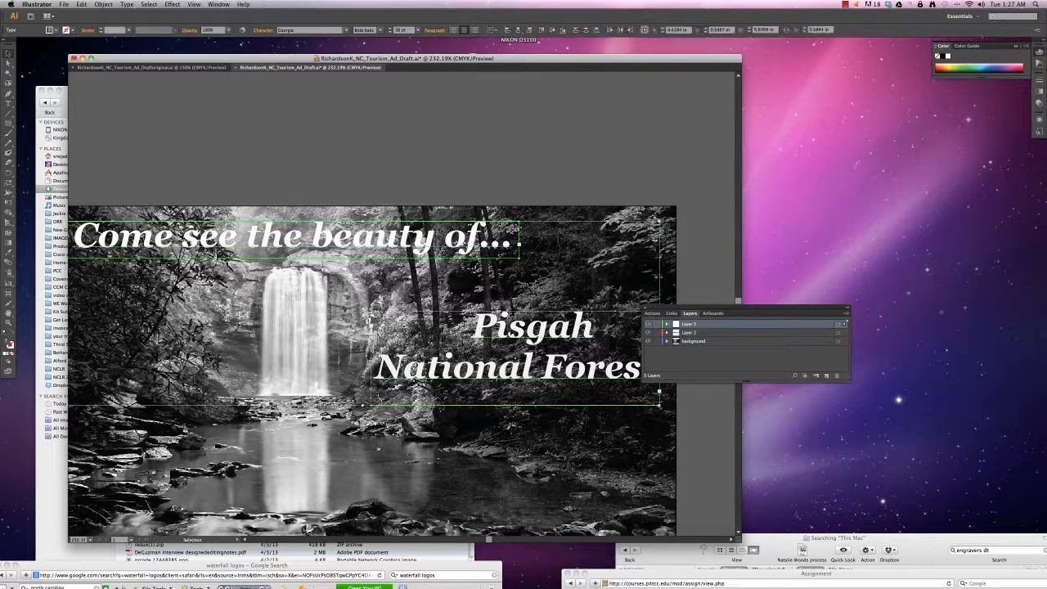
{"action": "left_click_drag", "start_coordinate": [511, 336], "coordinate": [541, 330]}
Set the duplicated text fill to black and position the copies just beside the white originals
{"action": "left_click", "coordinate": [5, 333]}
{"action": "left_click", "coordinate": [12, 332]}
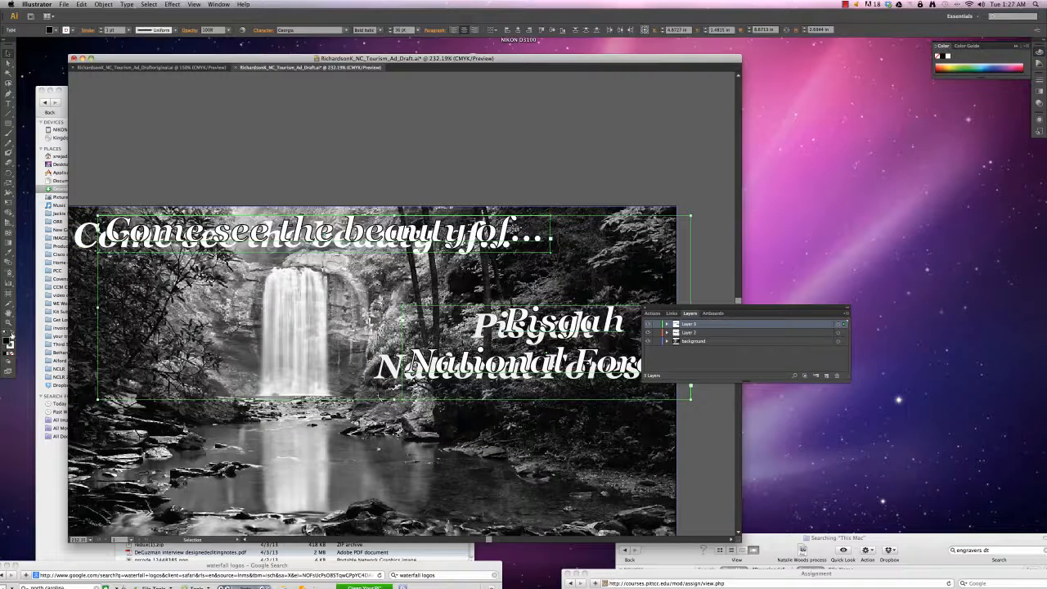
{"action": "left_click", "coordinate": [10, 346]}
{"action": "left_click", "coordinate": [12, 354]}
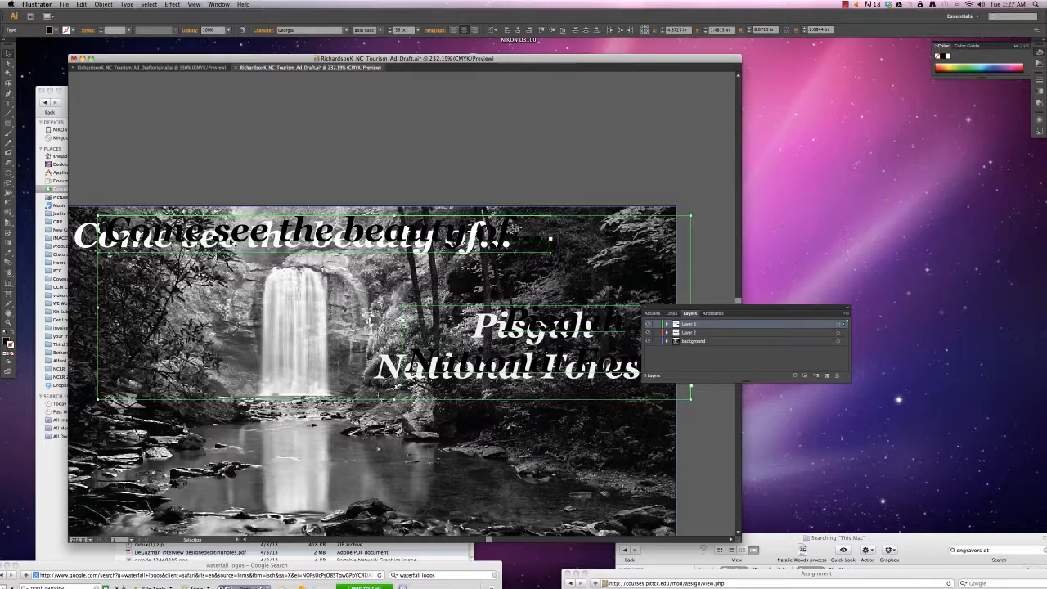
{"action": "left_click_drag", "start_coordinate": [178, 235], "coordinate": [147, 250]}
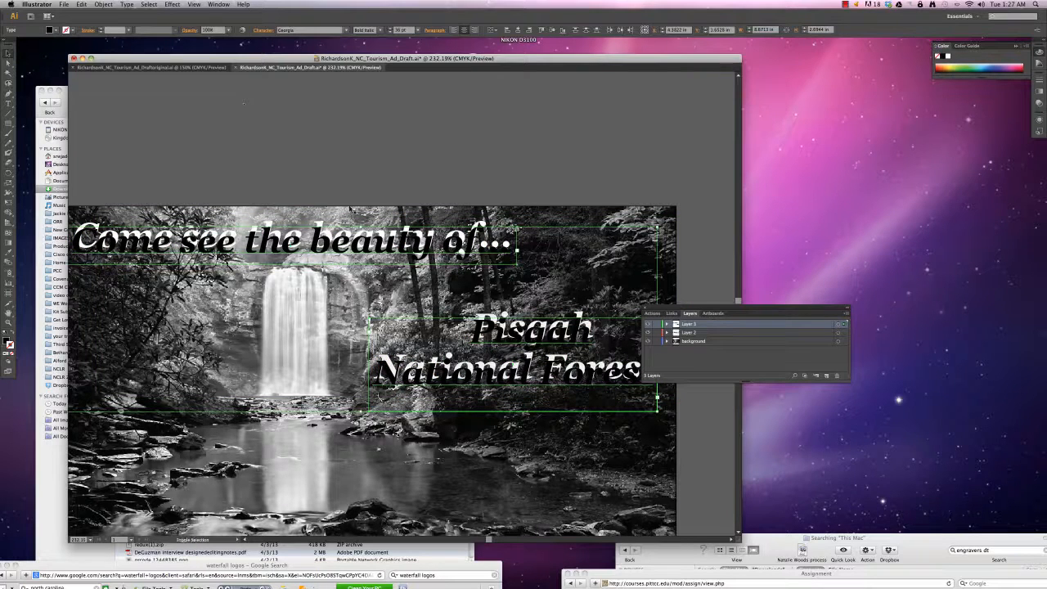
Send the black text copies backward so they sit behind the white text as a shadow
{"action": "key", "text": "super+a"}
{"action": "left_click", "coordinate": [103, 4]}
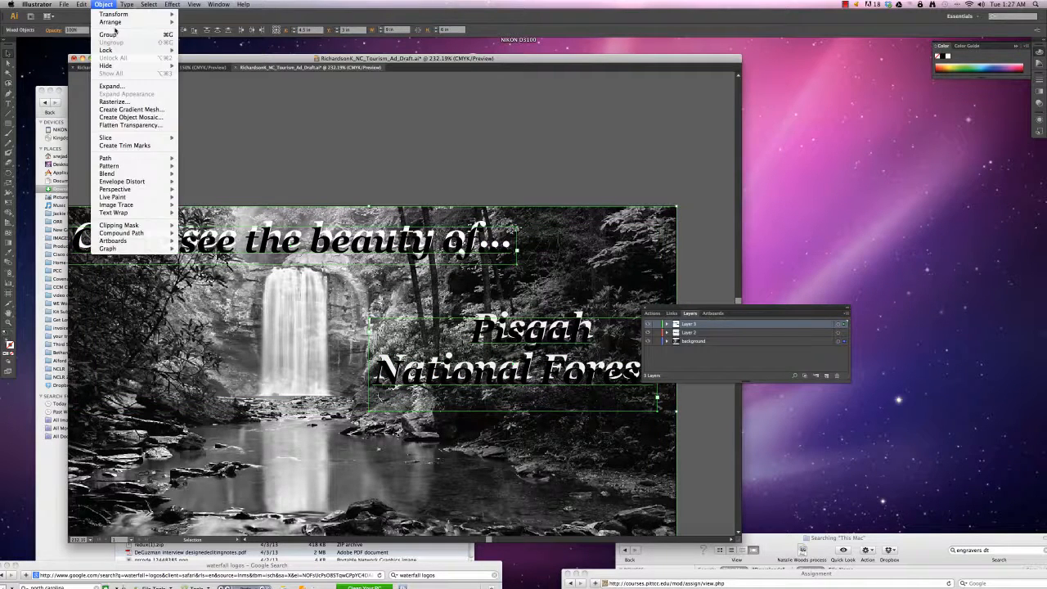
{"action": "mouse_move", "coordinate": [122, 22]}
{"action": "left_click", "coordinate": [211, 46]}
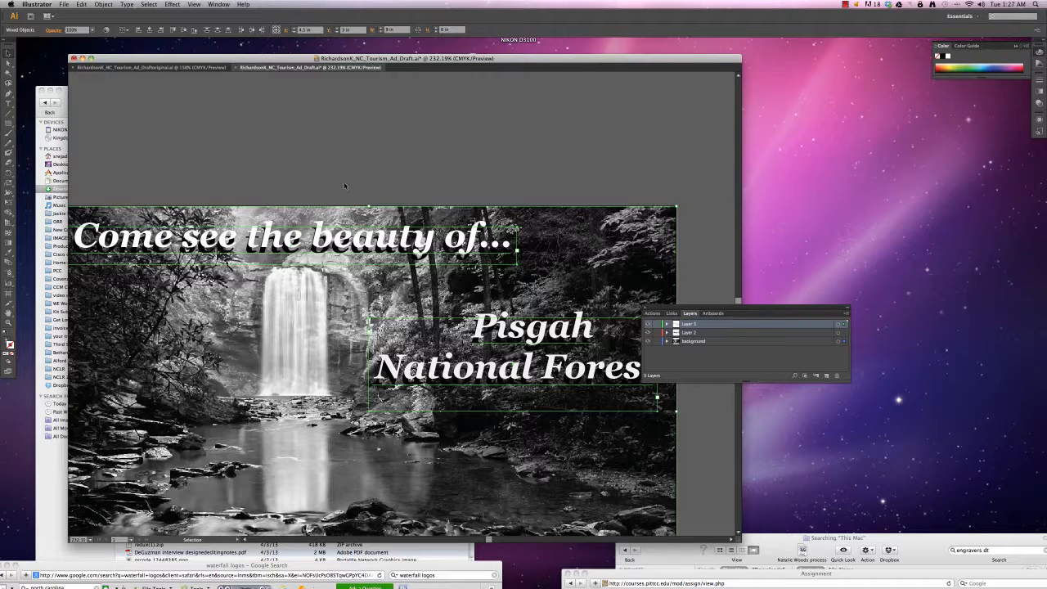
Nudge the black shadow text a few steps up and right to fine-tune the shadow offset
{"action": "left_click", "coordinate": [346, 217], "text": "shift"}
{"action": "key", "text": "Down"}
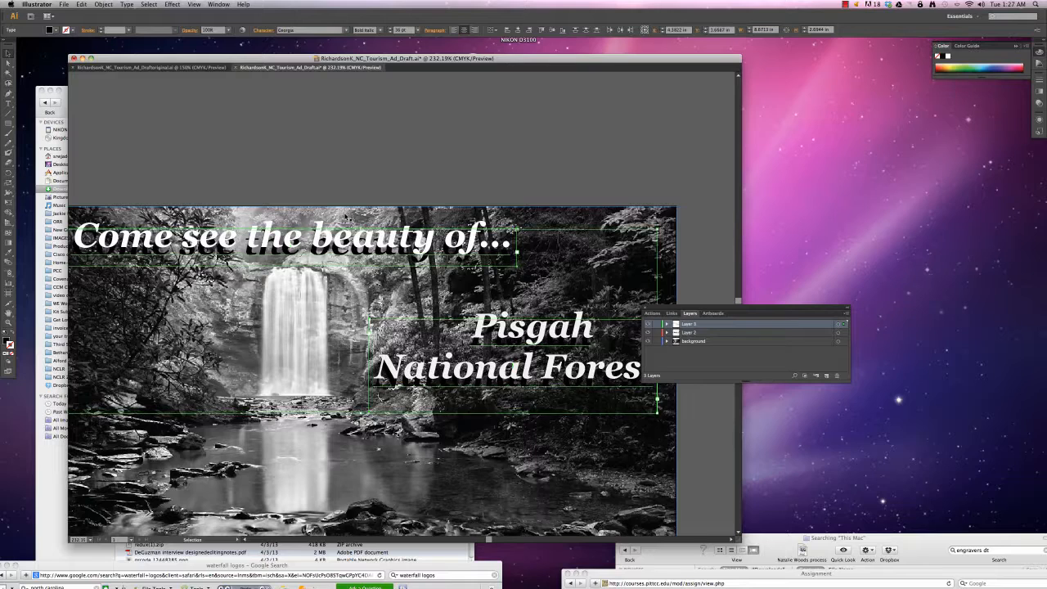
{"action": "key", "text": "Up"}
{"action": "key", "text": "Up"}
{"action": "key", "text": "Up"}
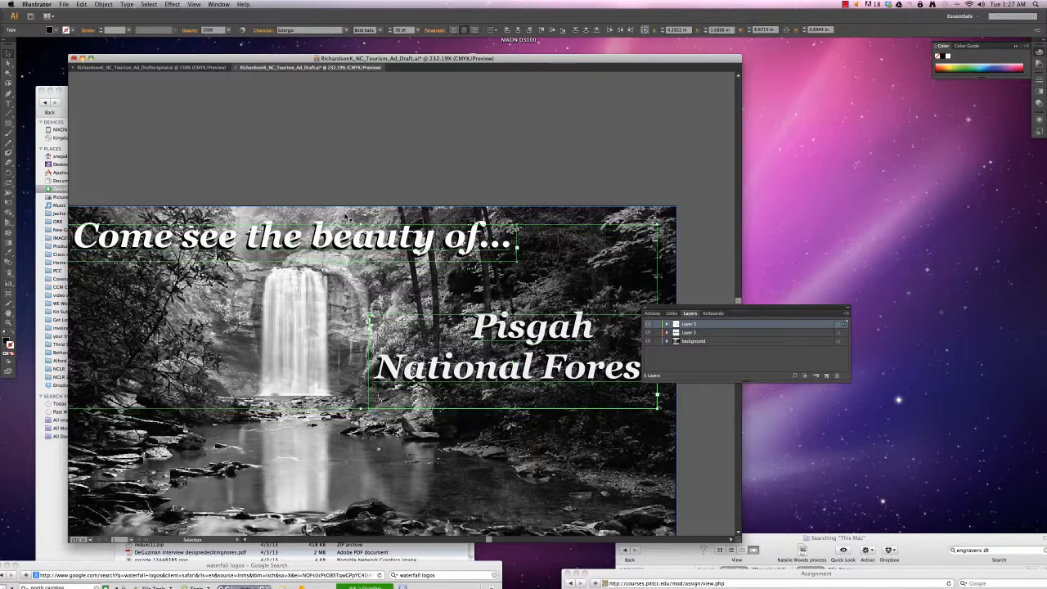
{"action": "key", "text": "Right"}
{"action": "key", "text": "Right"}
{"action": "key", "text": "Right"}
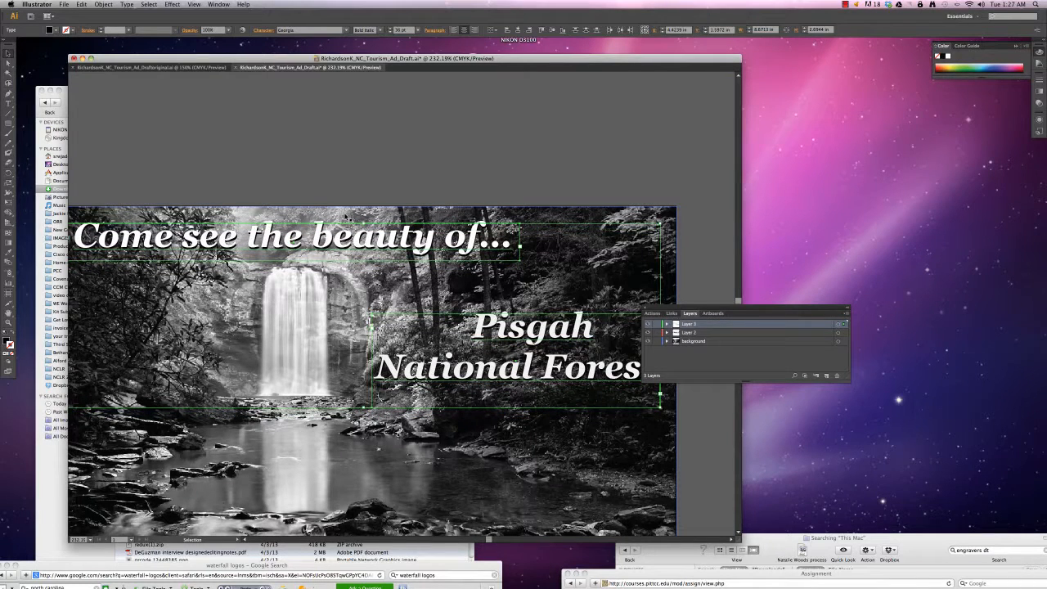
{"action": "key", "text": "Up"}
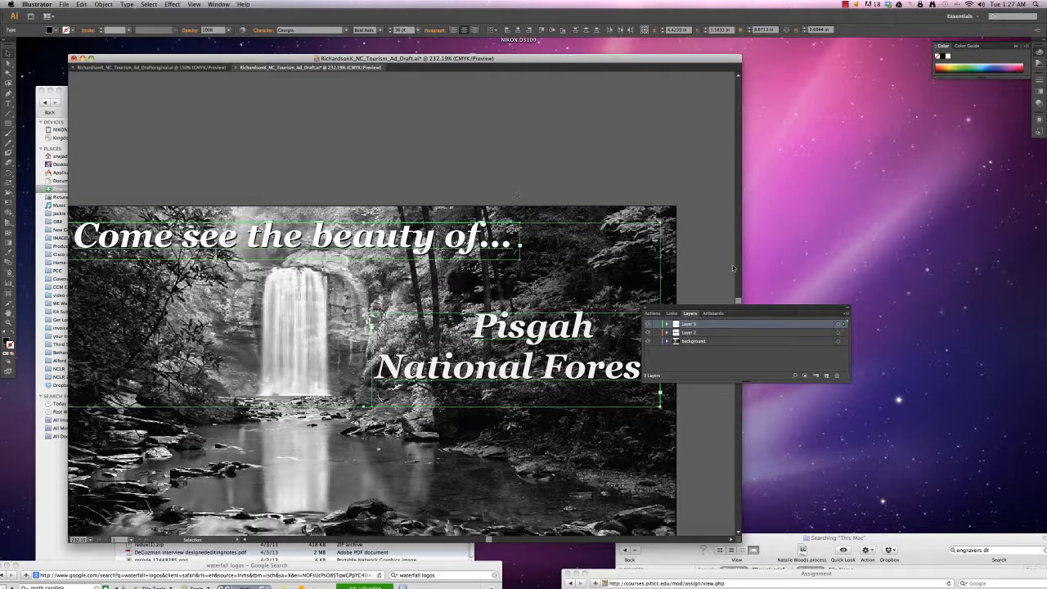
Dock the Layers panel with the Color panel and enlarge the document window
{"action": "left_click_drag", "start_coordinate": [677, 311], "coordinate": [818, 204]}
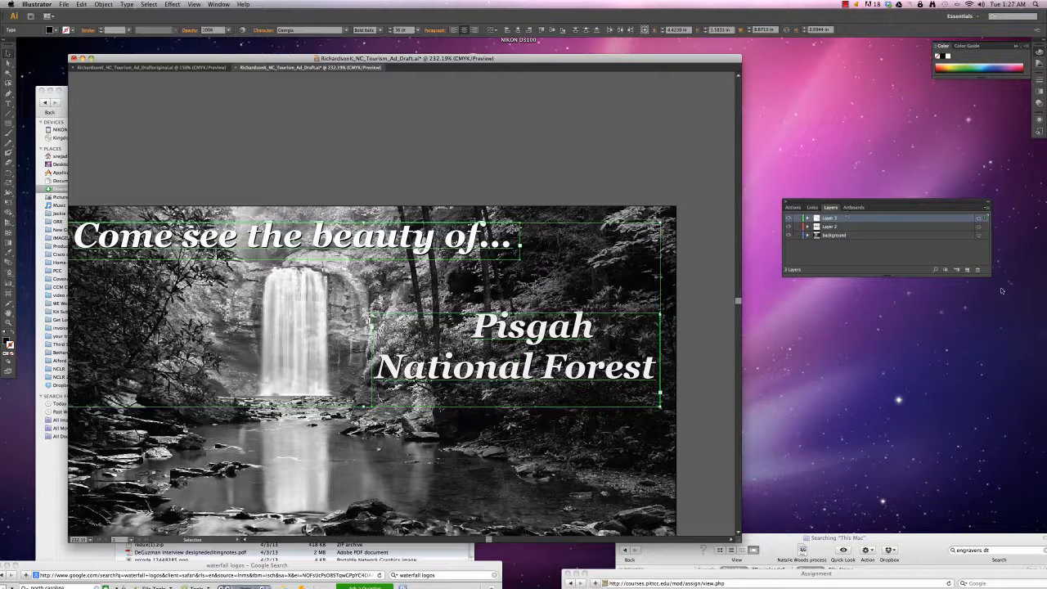
{"action": "left_click_drag", "start_coordinate": [988, 275], "coordinate": [844, 327]}
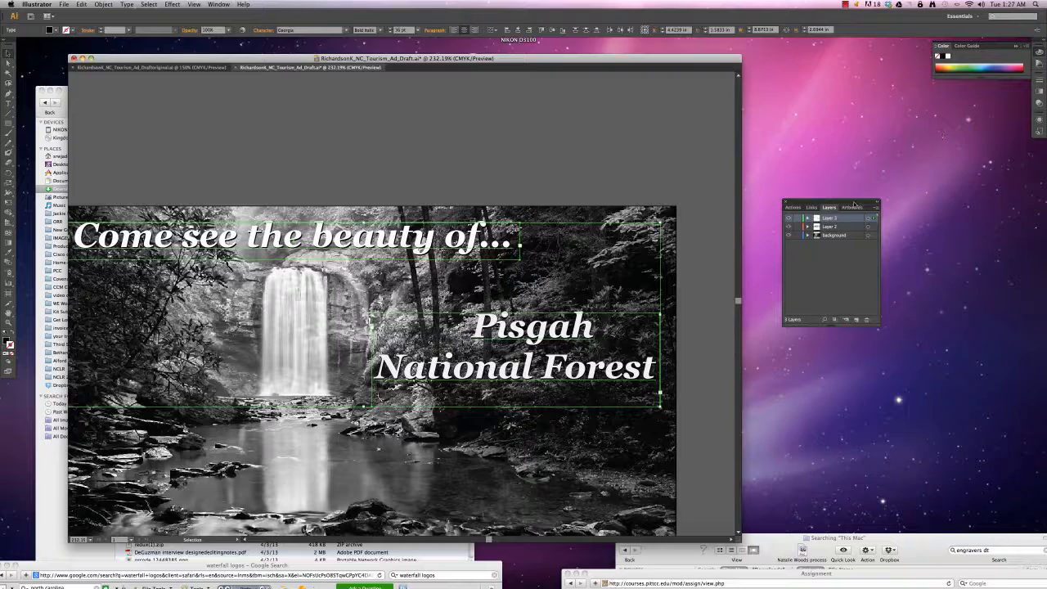
{"action": "left_click_drag", "start_coordinate": [856, 205], "coordinate": [999, 84]}
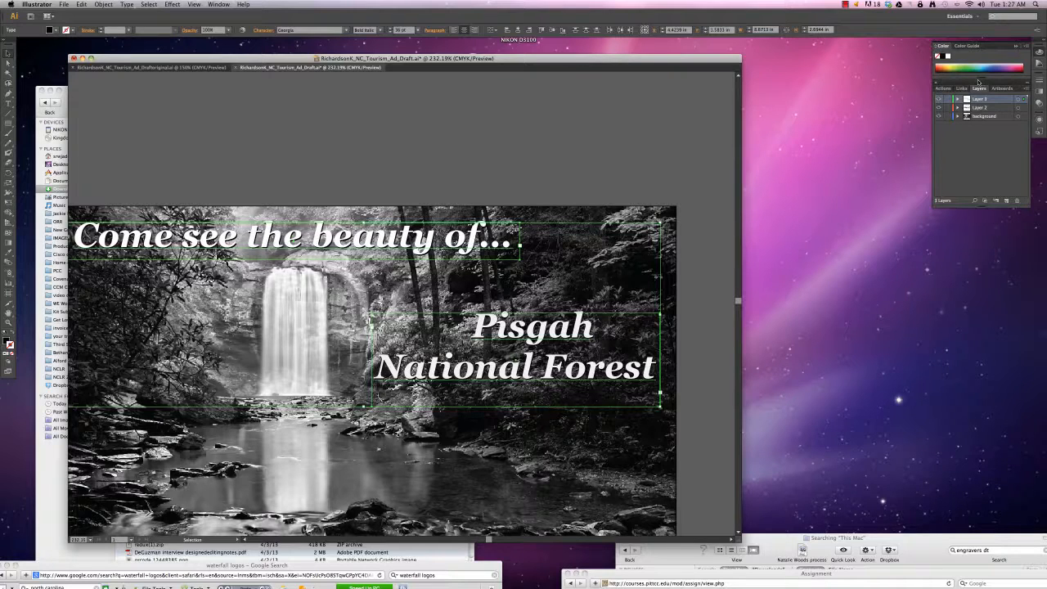
{"action": "left_click_drag", "start_coordinate": [650, 56], "coordinate": [685, 40]}
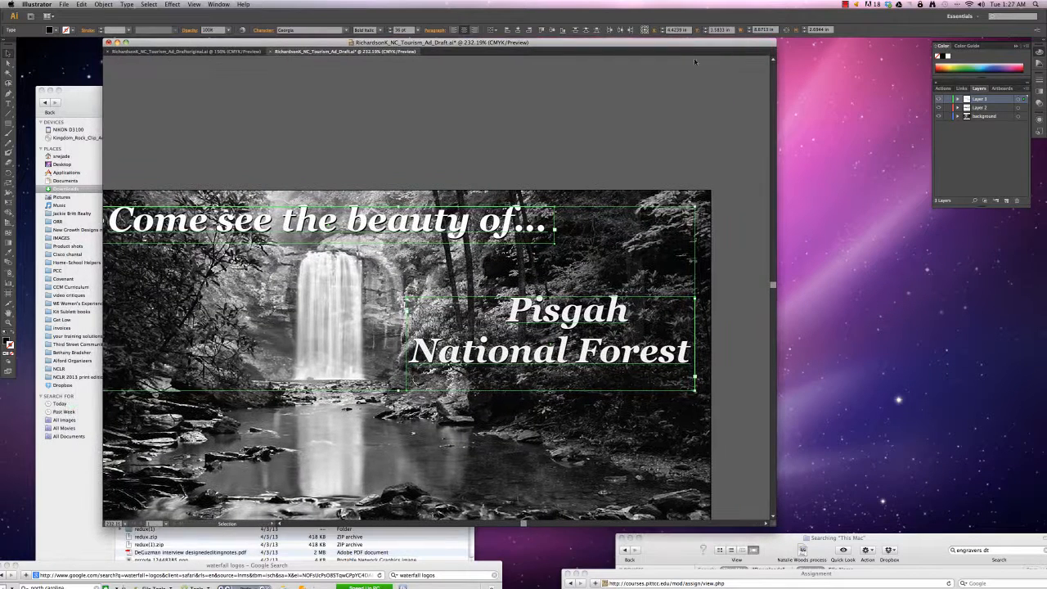
{"action": "left_click_drag", "start_coordinate": [771, 528], "coordinate": [846, 586]}
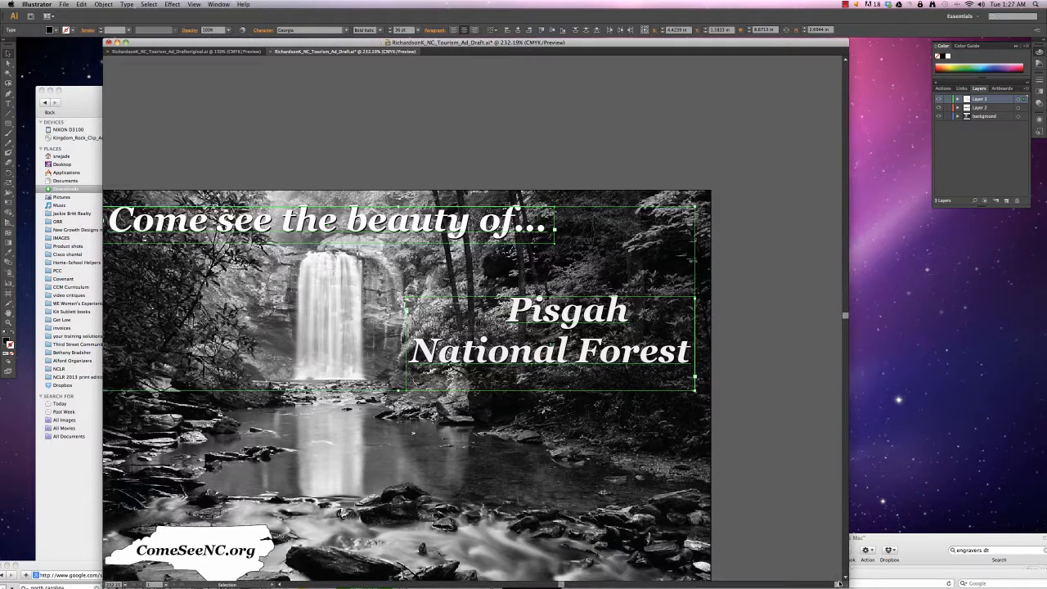
Break the 'National Forest' text so 'Forest' moves onto its own line
{"action": "left_click", "coordinate": [760, 378]}
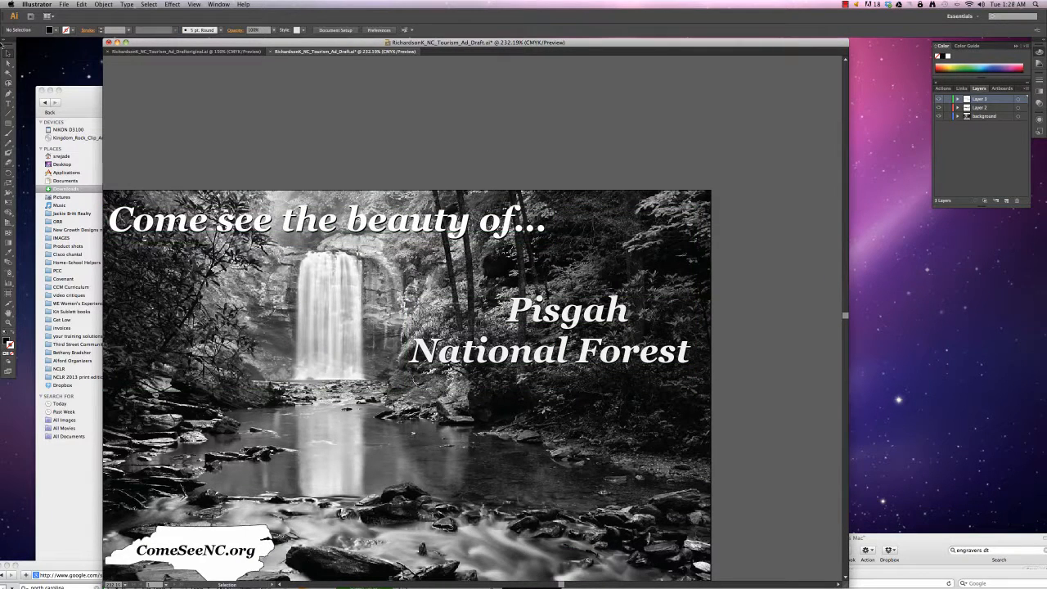
{"action": "key", "text": "super+0"}
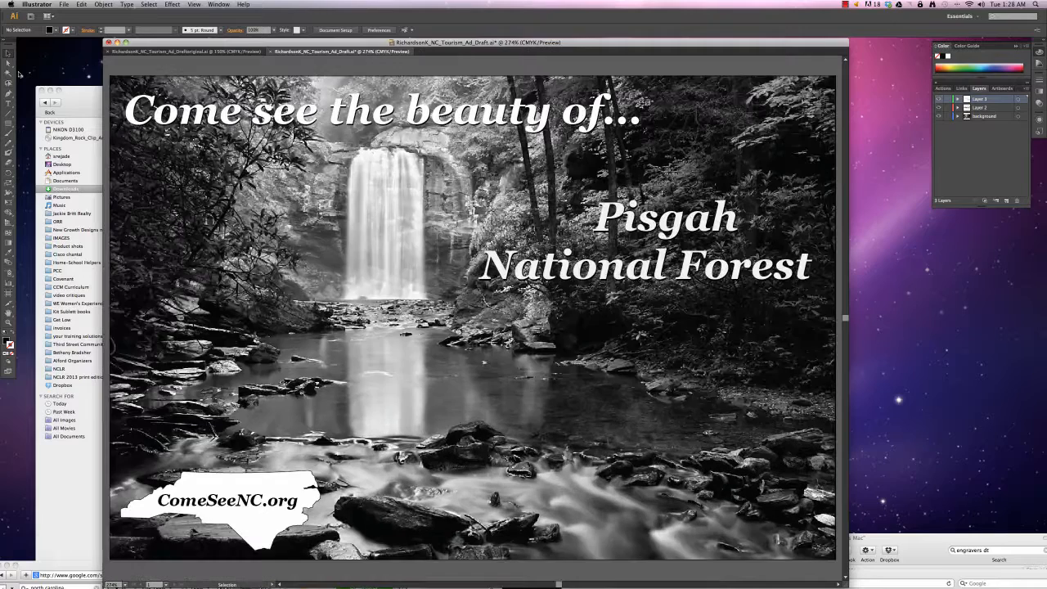
{"action": "key", "text": "super+minus"}
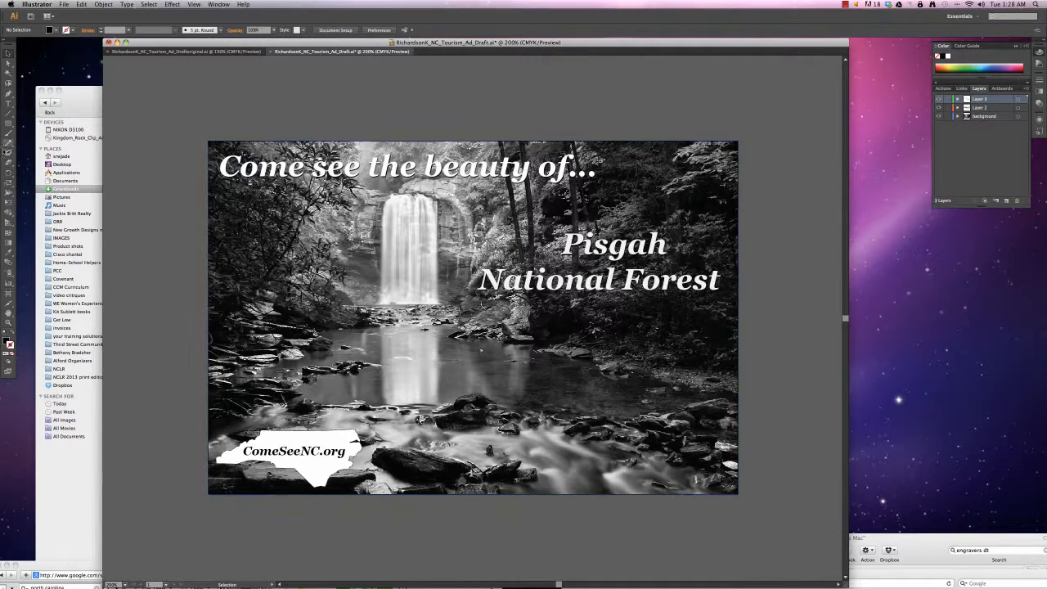
{"action": "left_click", "coordinate": [9, 101]}
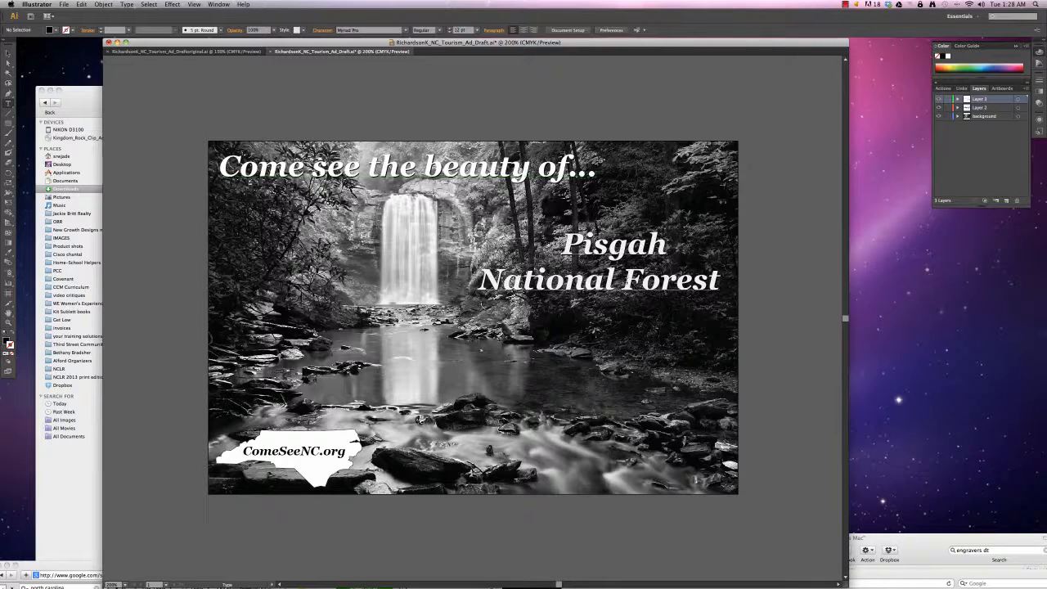
{"action": "left_click", "coordinate": [622, 282]}
{"action": "key", "text": "Return"}
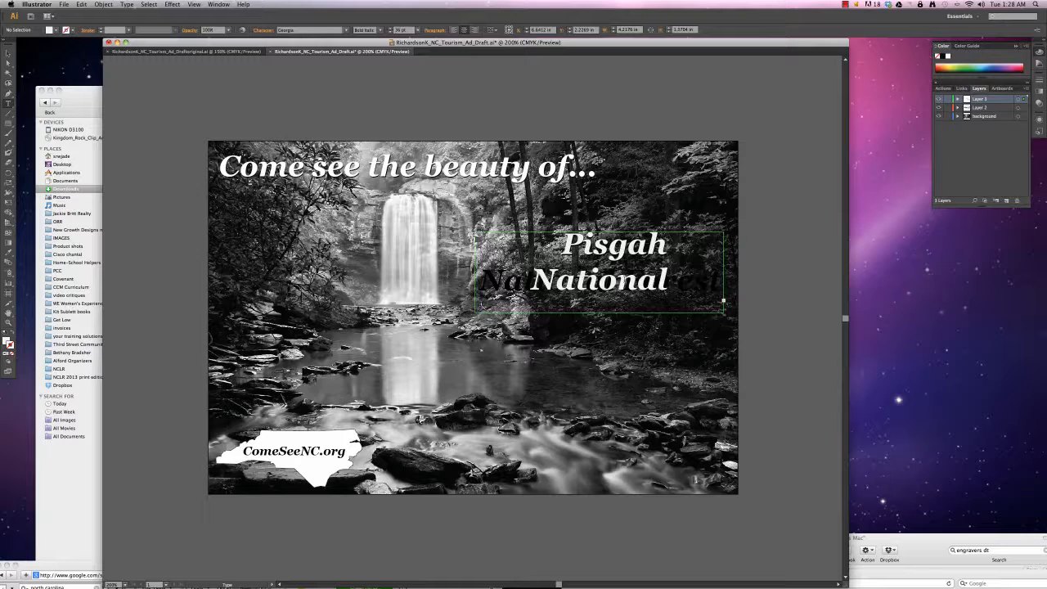
Enlarge the Pisgah text frame downward and delete the leading space before 'Pisgah'
{"action": "left_click", "coordinate": [7, 54]}
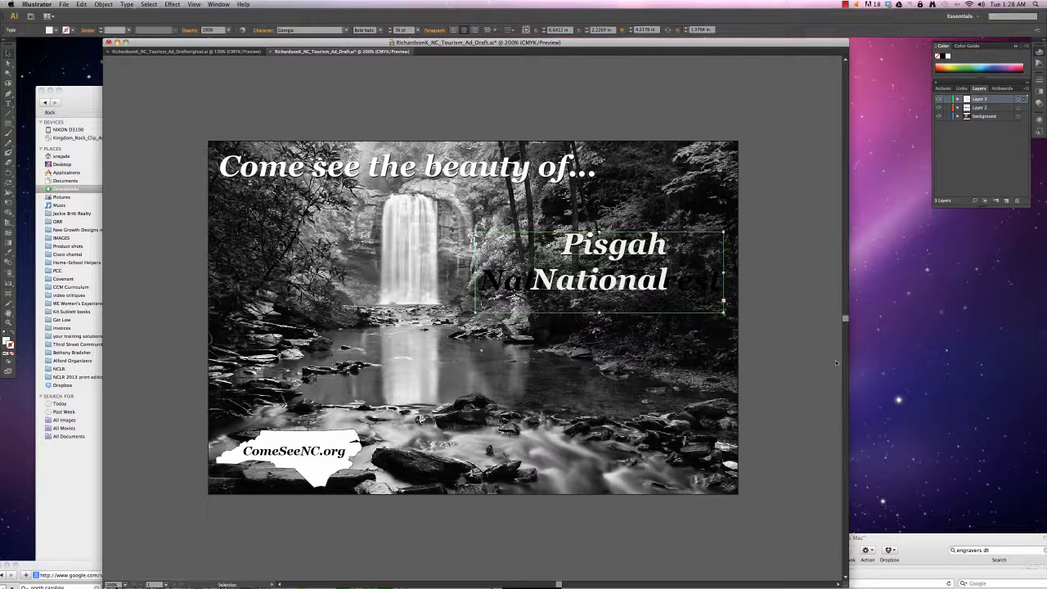
{"action": "left_click_drag", "start_coordinate": [599, 313], "coordinate": [599, 353]}
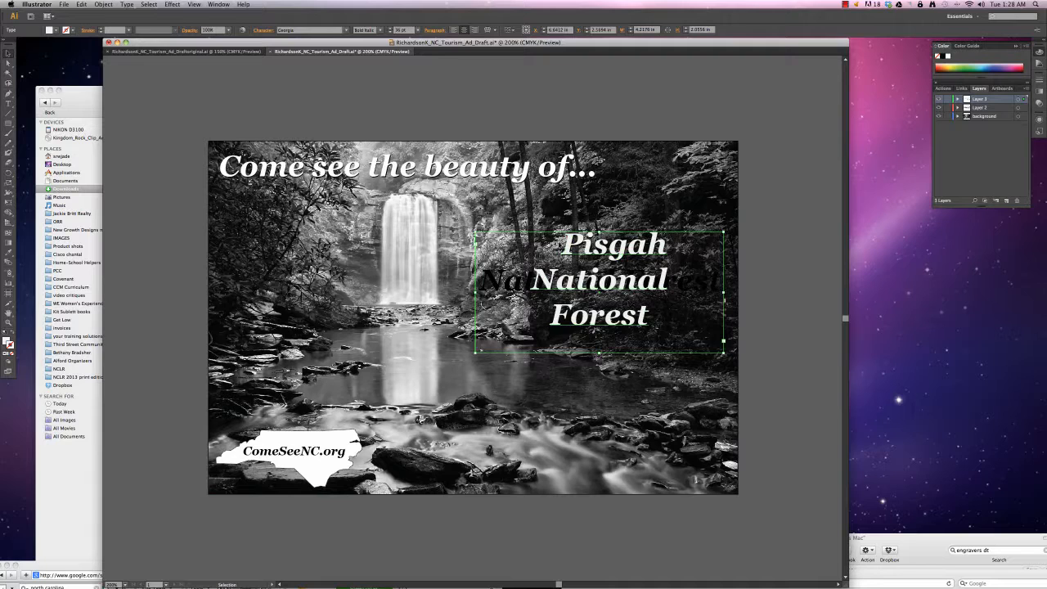
{"action": "double_click", "coordinate": [599, 315]}
{"action": "key", "text": "super+a"}
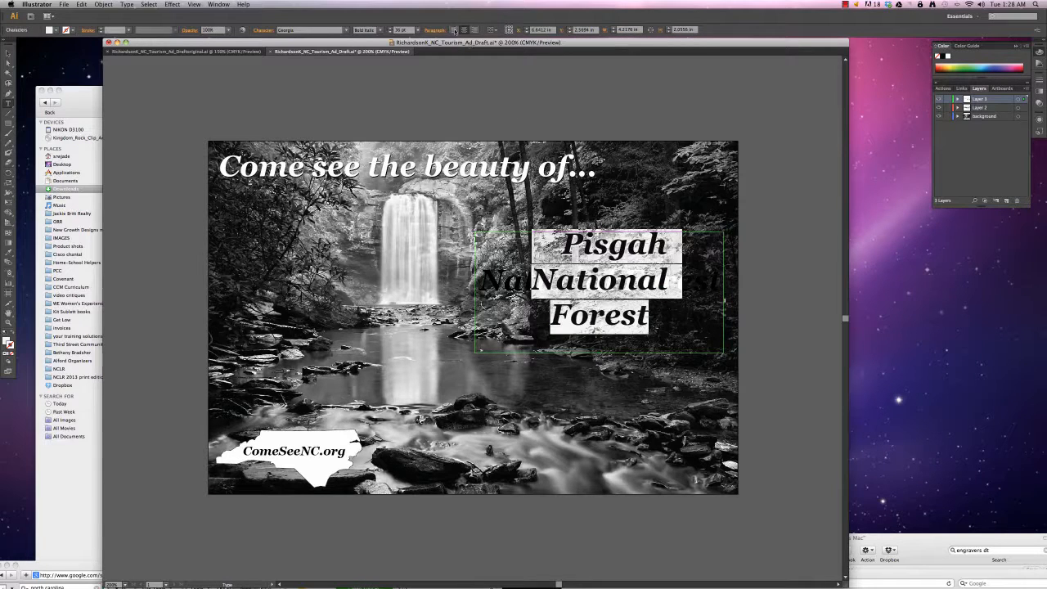
{"action": "left_click", "coordinate": [560, 234]}
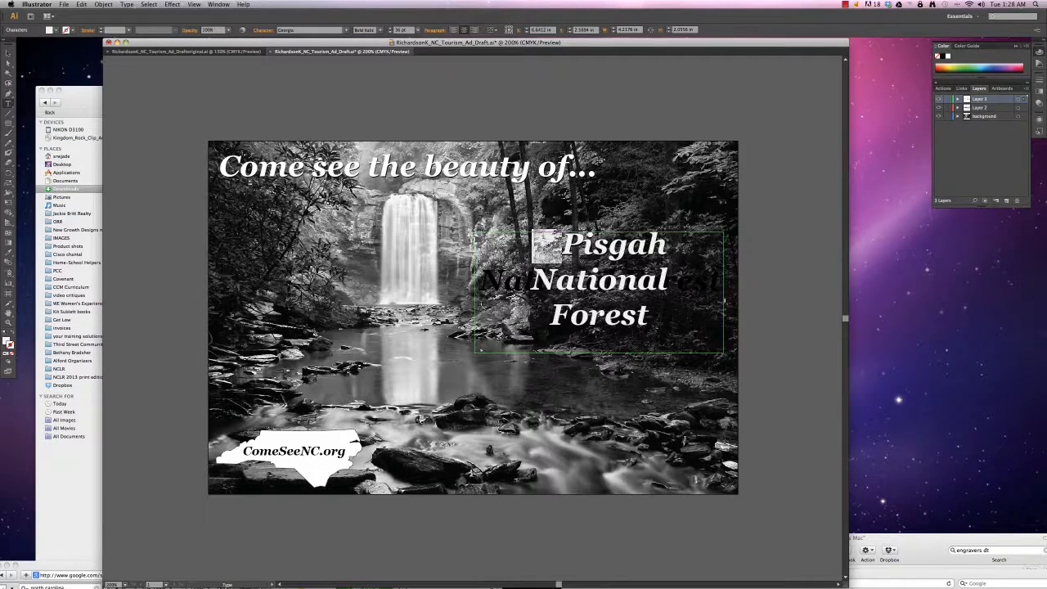
{"action": "key", "text": "BackSpace"}
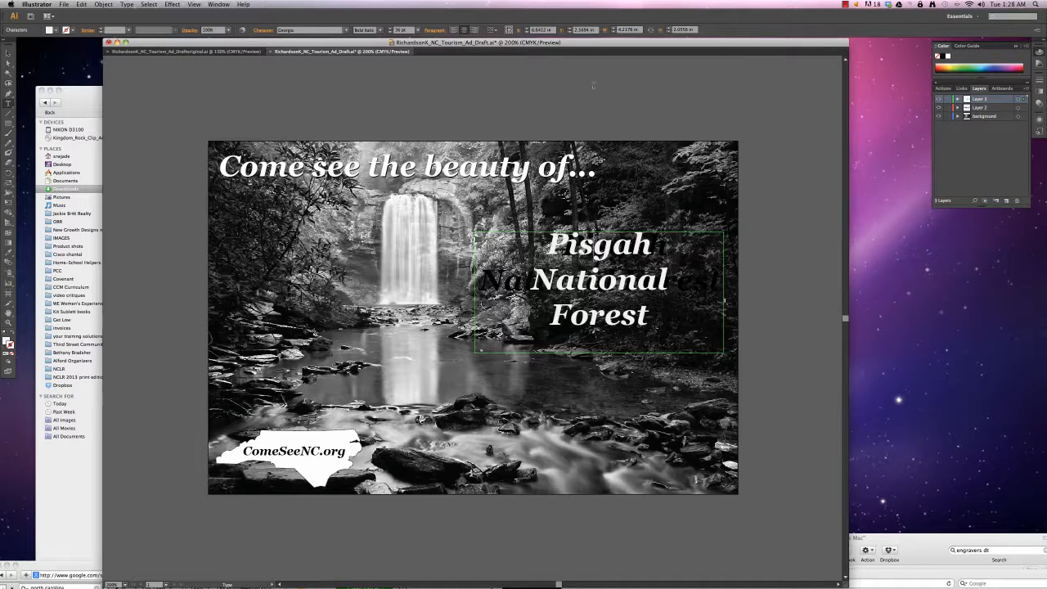
Zoom in to inspect the headline shadow, fit the artboard, and select the background photo
{"action": "left_click", "coordinate": [7, 51]}
{"action": "left_click", "coordinate": [191, 112]}
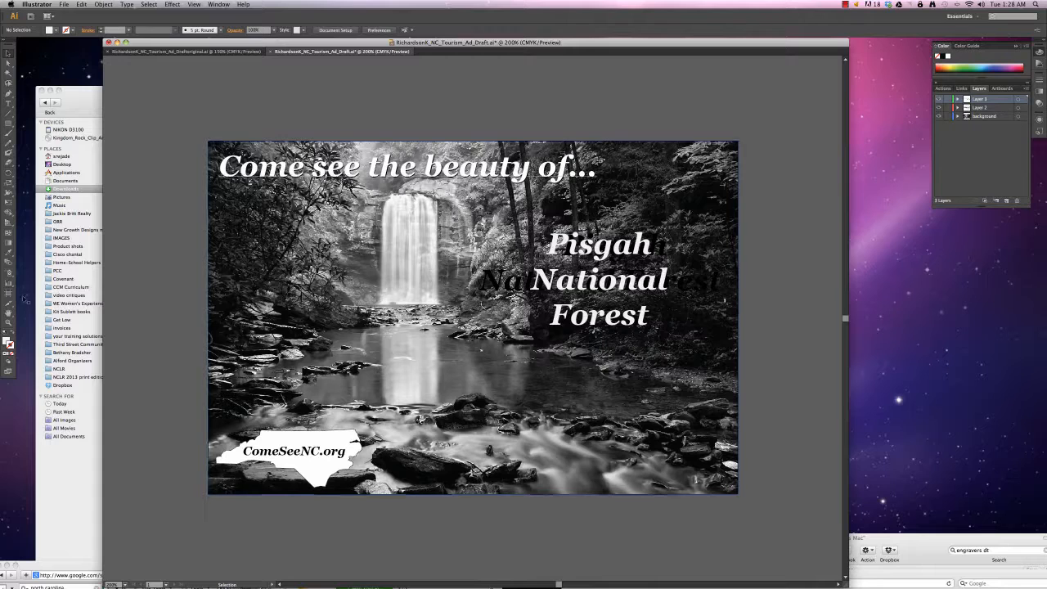
{"action": "left_click", "coordinate": [8, 324]}
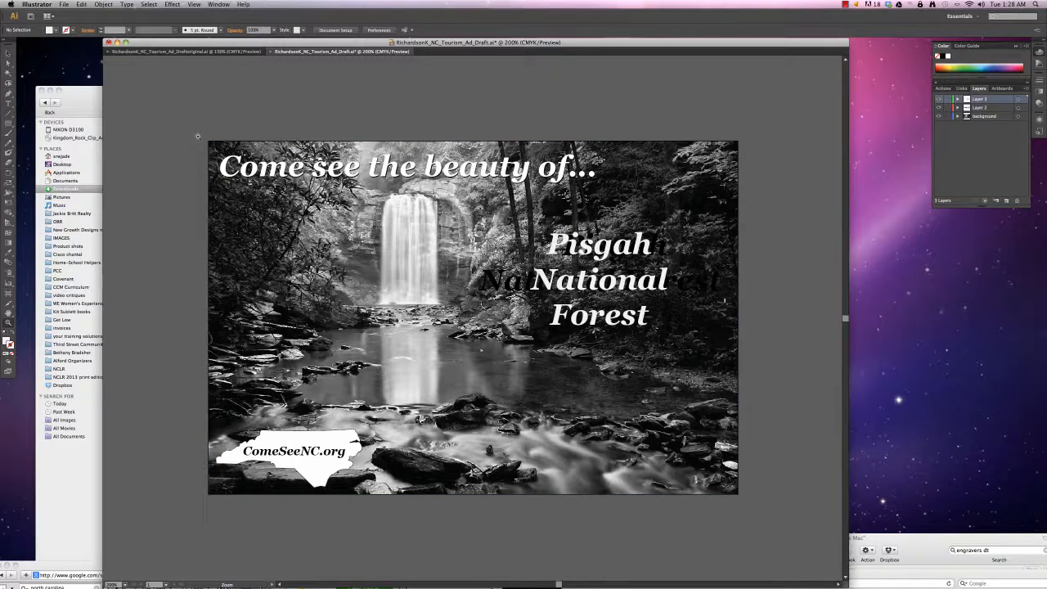
{"action": "left_click_drag", "start_coordinate": [197, 137], "coordinate": [467, 242]}
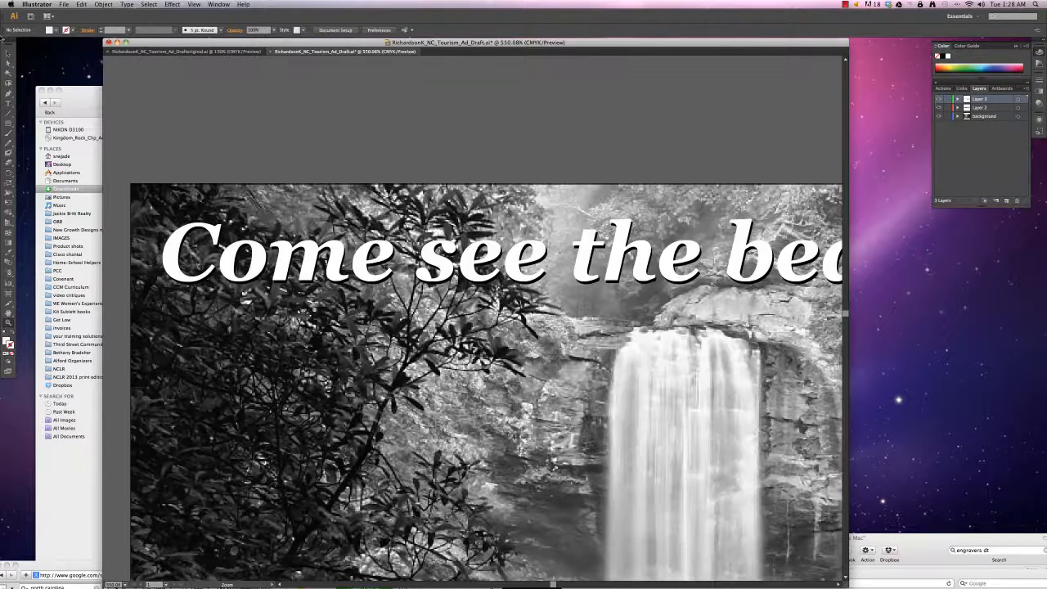
{"action": "left_click", "coordinate": [9, 54]}
{"action": "left_click", "coordinate": [398, 258]}
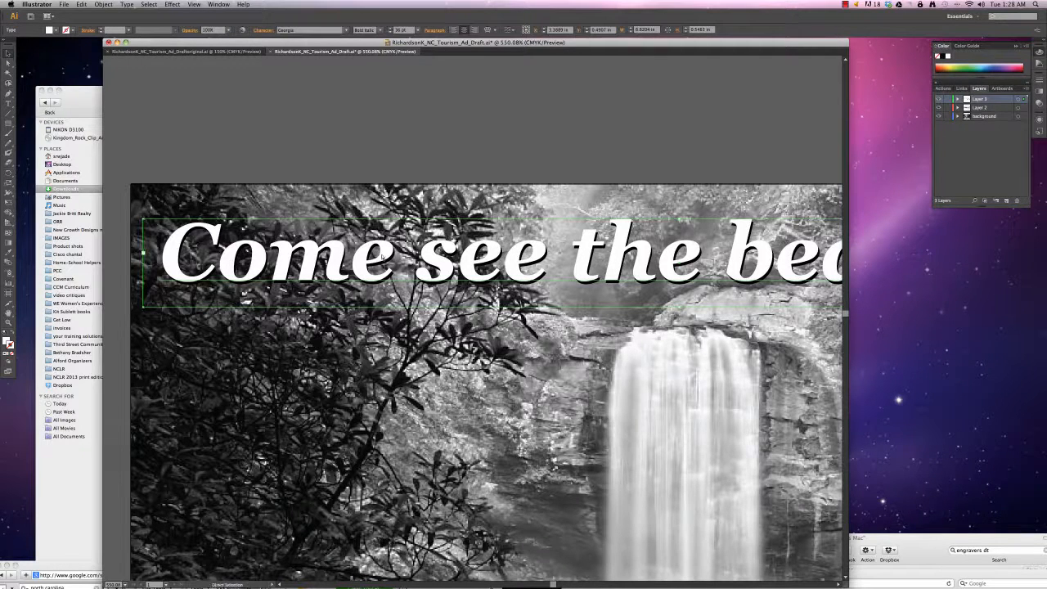
{"action": "key", "text": "super+0"}
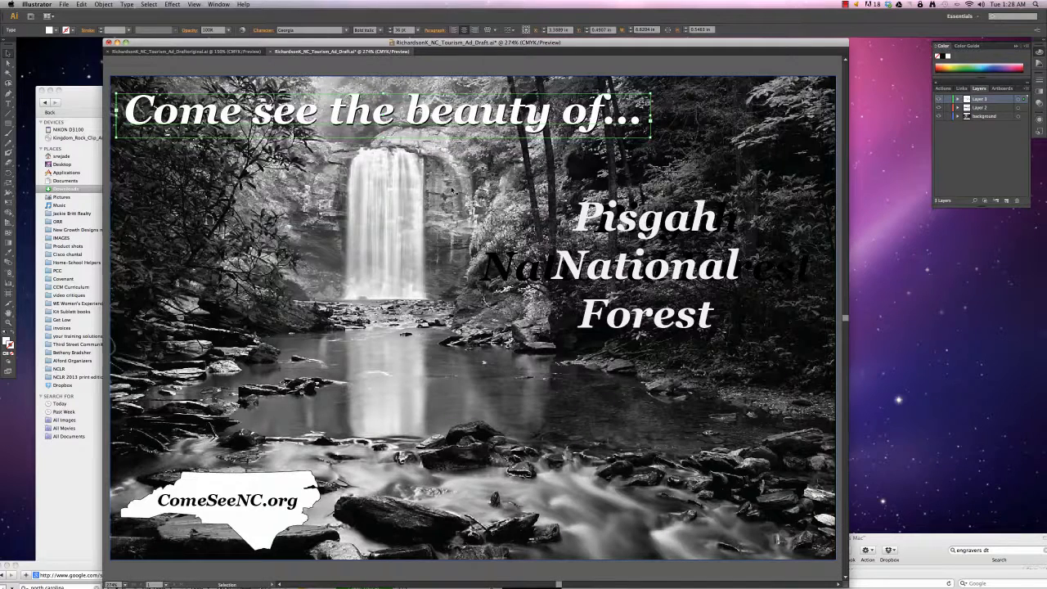
{"action": "left_click", "coordinate": [449, 179]}
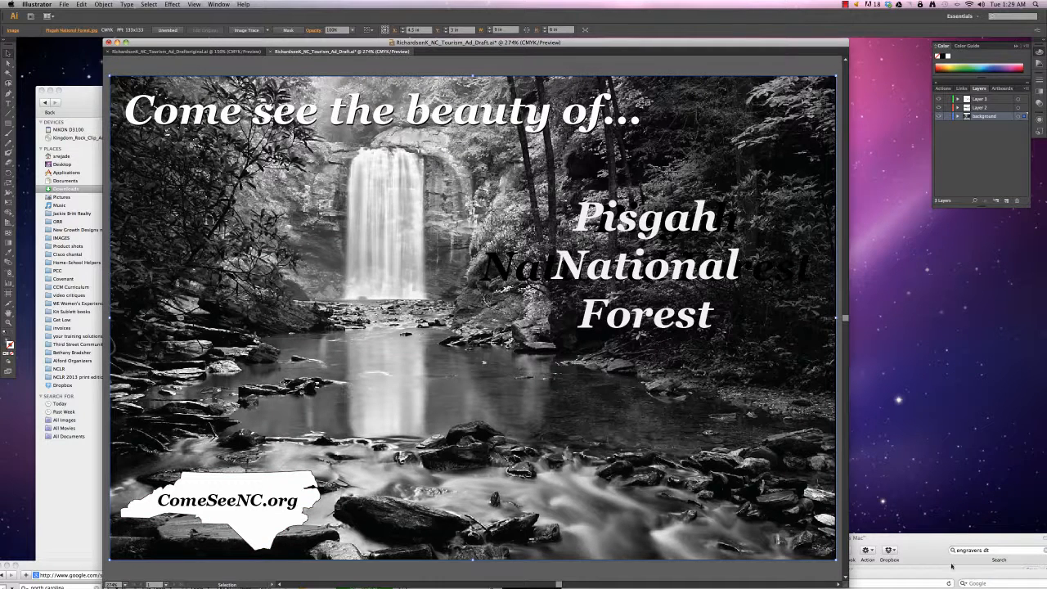
Switch to Safari and browse the waterfall logos image search results
{"action": "left_click", "coordinate": [47, 569]}
{"action": "left_click_drag", "start_coordinate": [82, 566], "coordinate": [187, 39]}
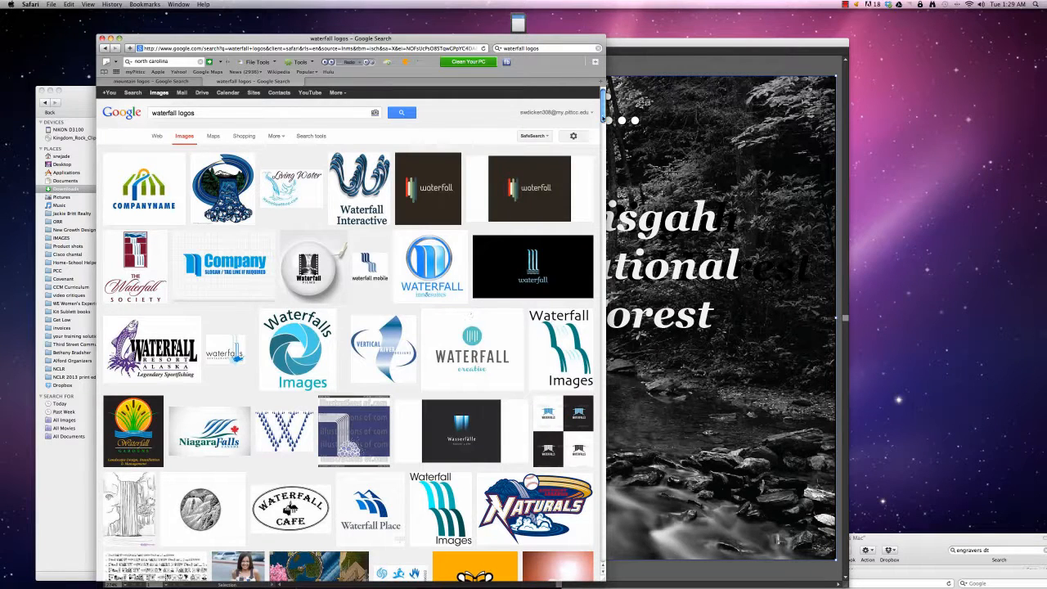
{"action": "scroll", "coordinate": [597, 145], "scroll_direction": "down", "scroll_amount": 2}
{"action": "left_click_drag", "start_coordinate": [603, 126], "coordinate": [604, 93]}
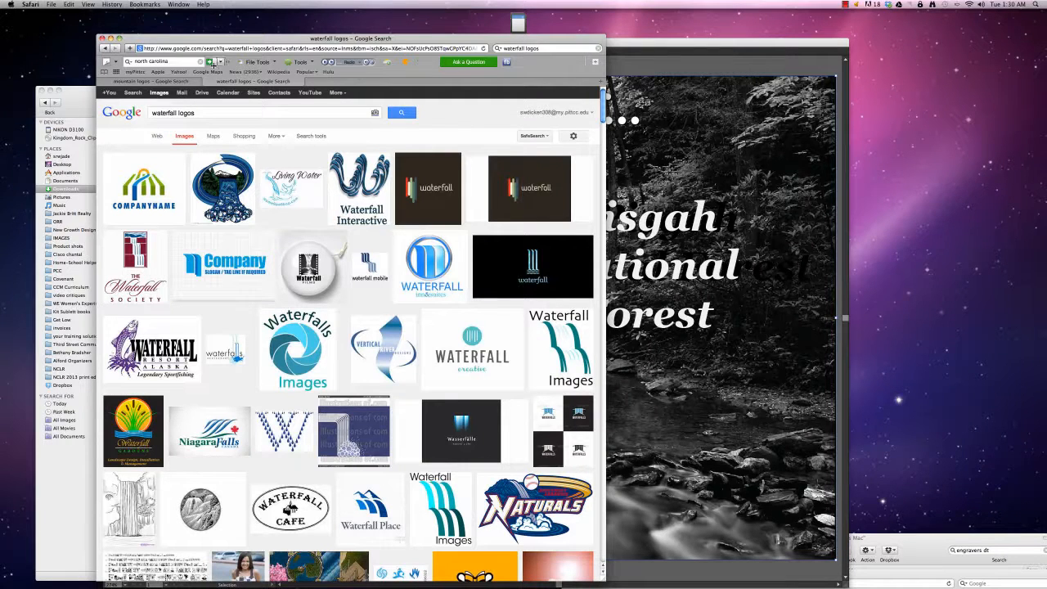
Open the mountain logos search results and place the browser window beside the ad artwork
{"action": "left_click", "coordinate": [162, 82]}
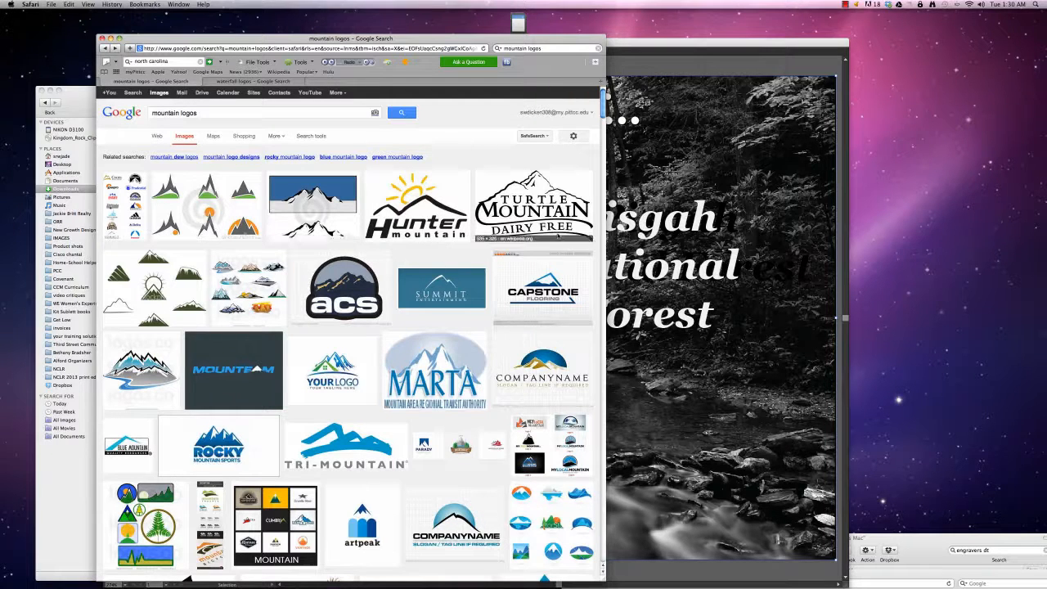
{"action": "mouse_move", "coordinate": [602, 114]}
{"action": "left_mouse_down"}
{"action": "mouse_move", "coordinate": [603, 170]}
{"action": "mouse_move", "coordinate": [603, 94]}
{"action": "left_mouse_up"}
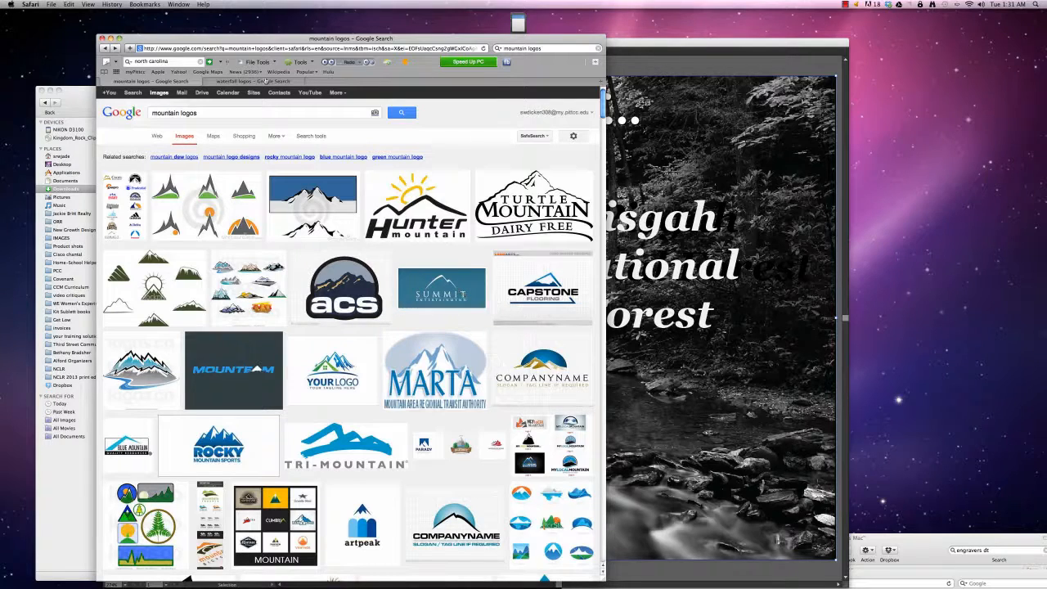
{"action": "left_click_drag", "start_coordinate": [242, 40], "coordinate": [598, 71]}
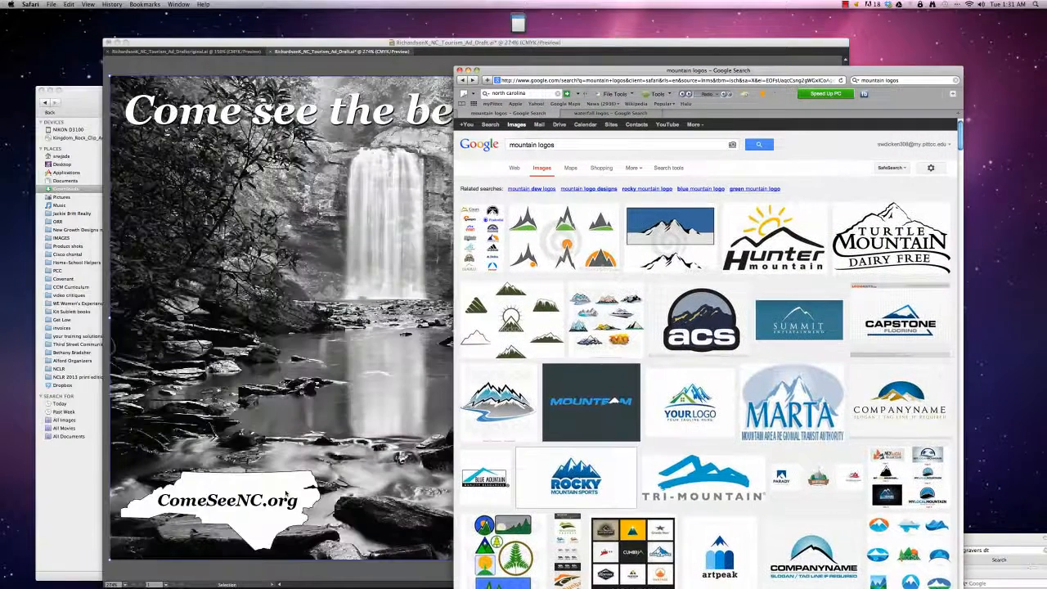